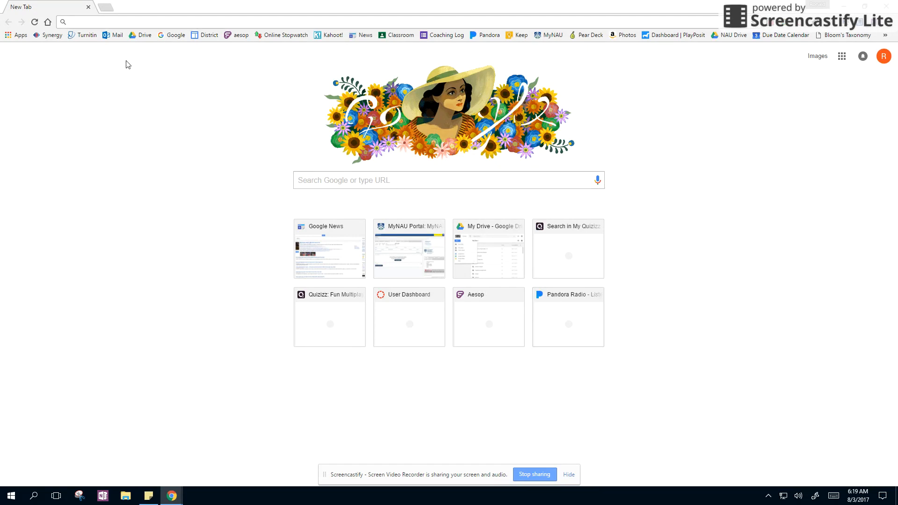
Open Google Drive and create a new Google Sites website from My Drive
left_click(139, 36)
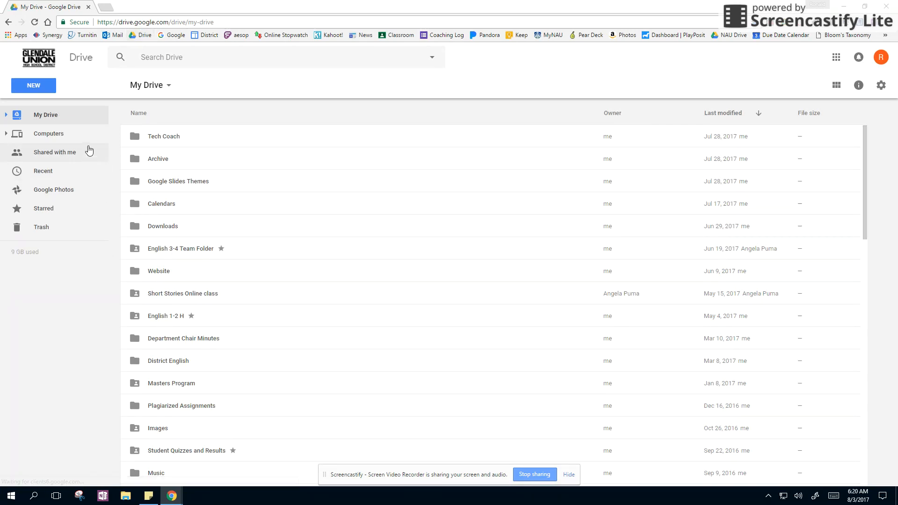
left_click(37, 116)
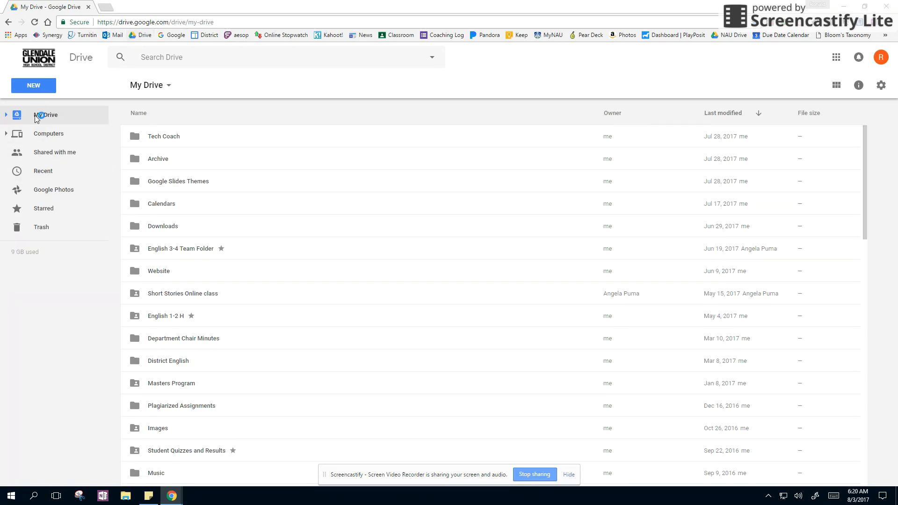
left_click(36, 91)
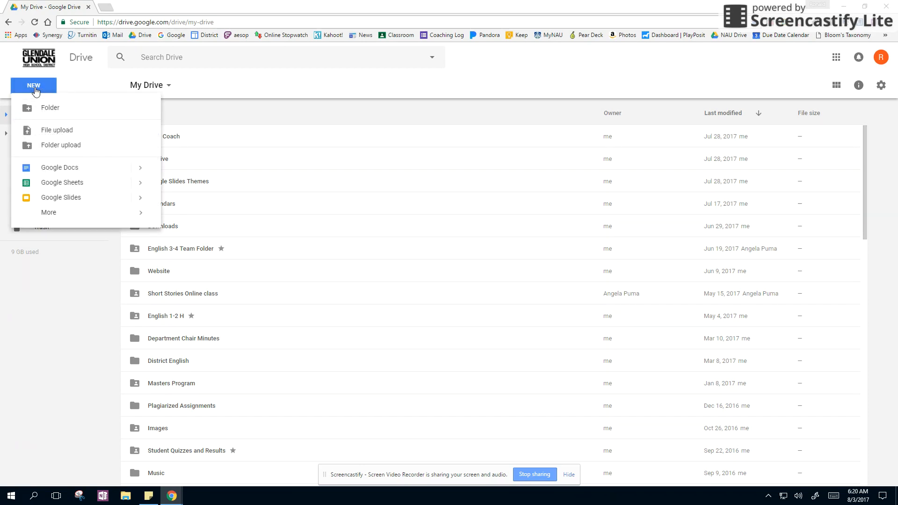
mouse_move(69, 215)
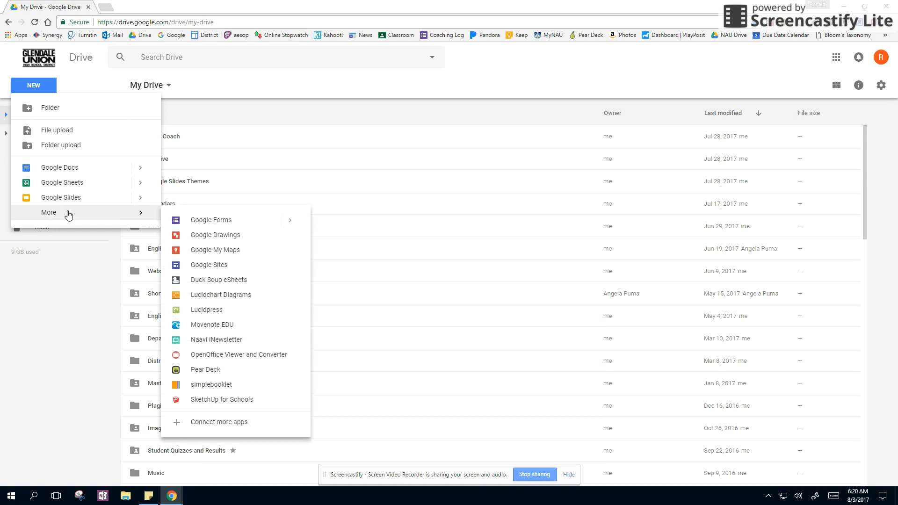
left_click(208, 265)
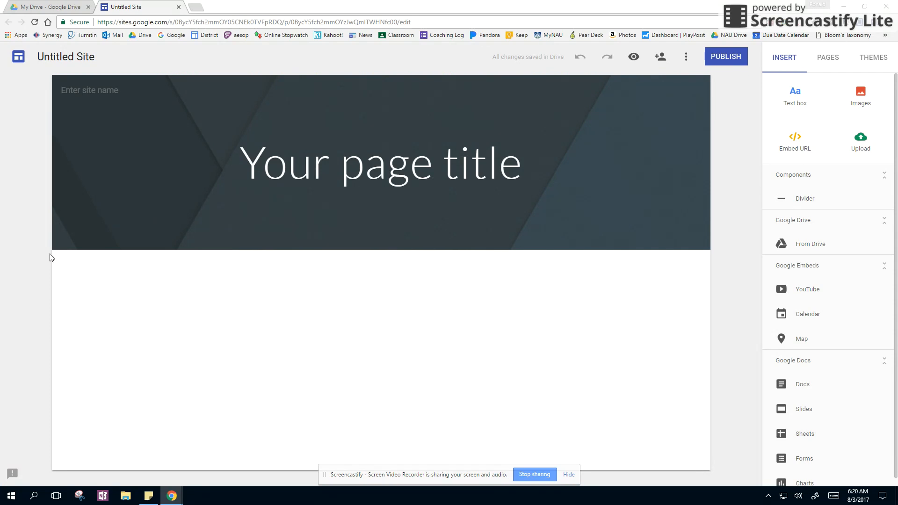
Change the header's page title to "Website" and enter "Website" as the site name
triple_click(432, 162)
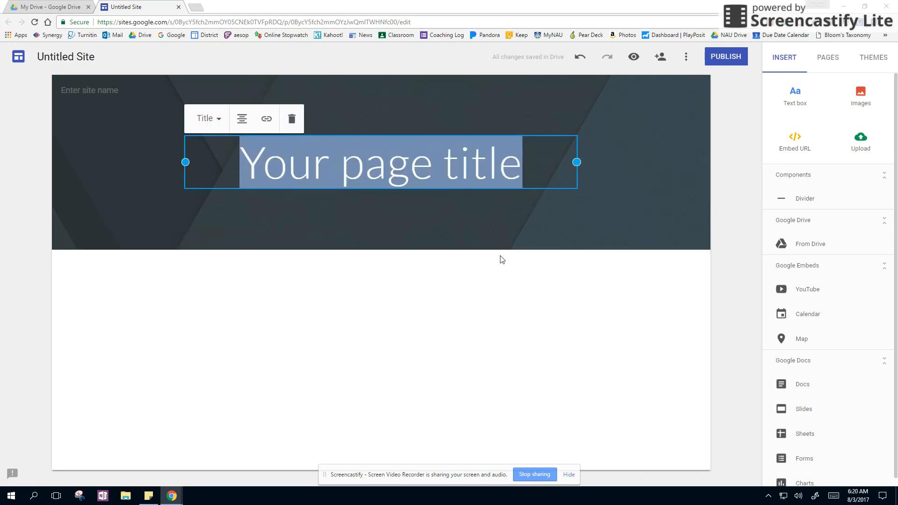
type("Website")
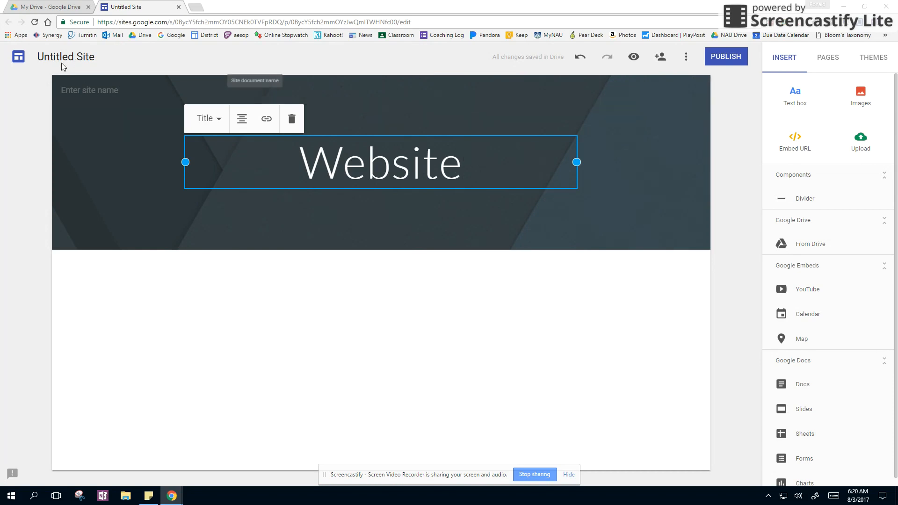
left_click(148, 152)
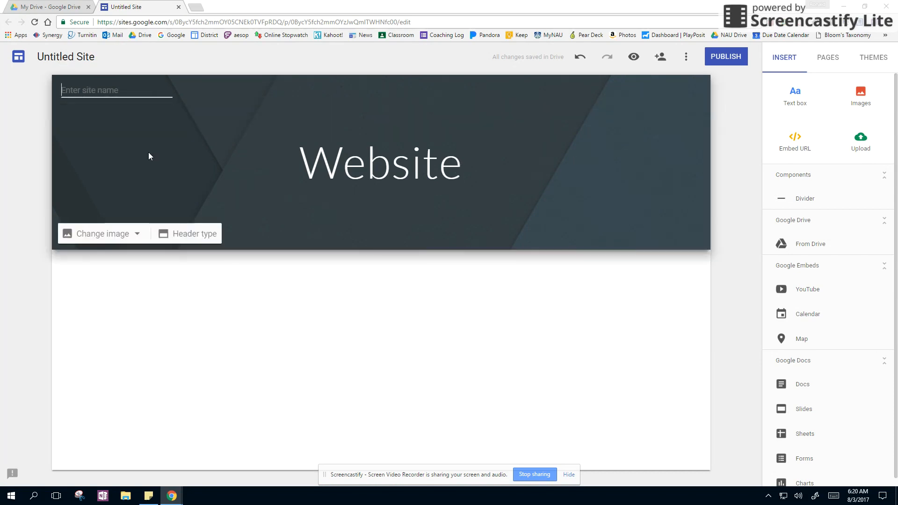
type("Website")
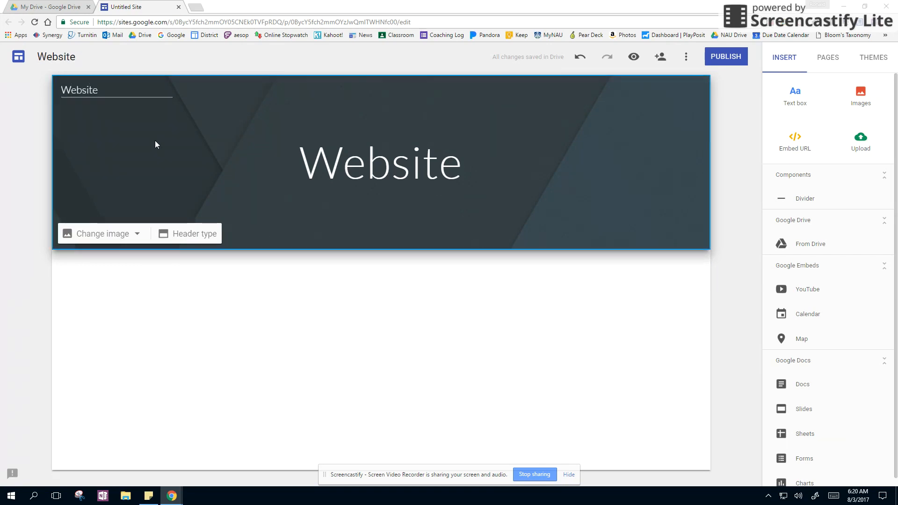
left_click(156, 140)
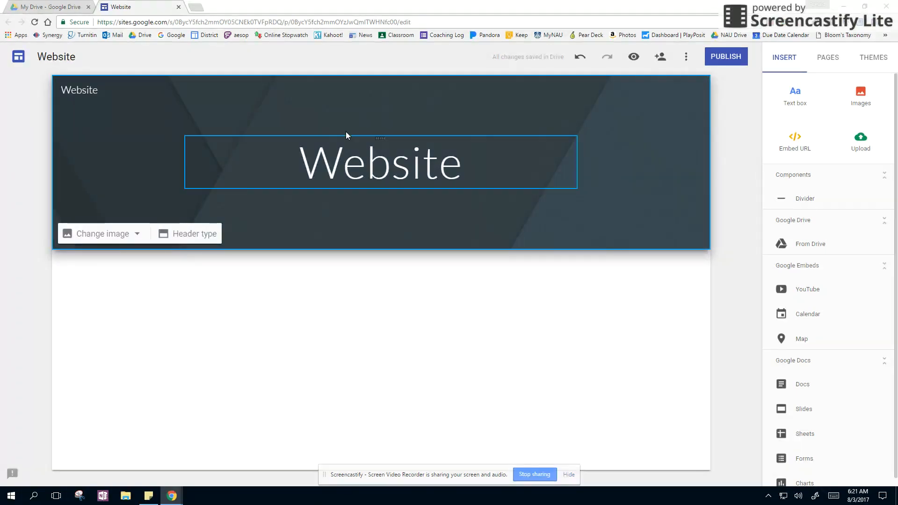
Look through the header image gallery and the available site themes without changing either
left_click(105, 237)
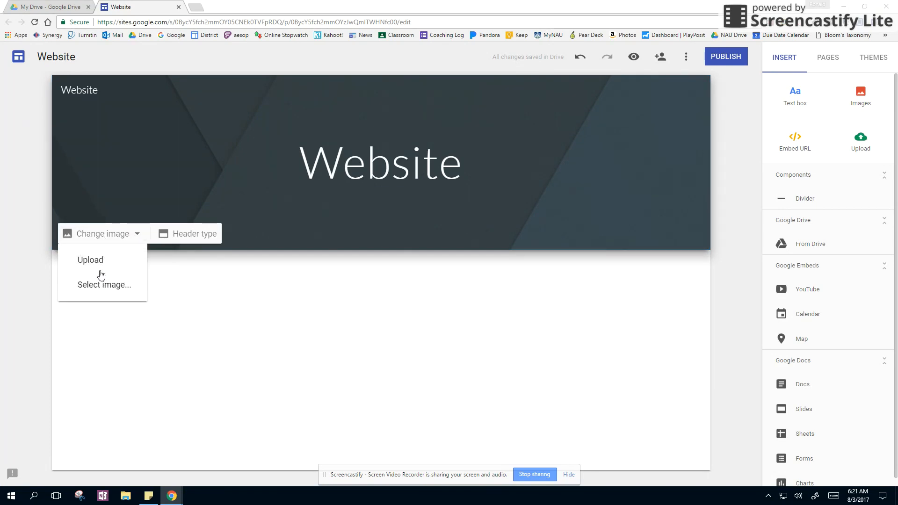
left_click(105, 285)
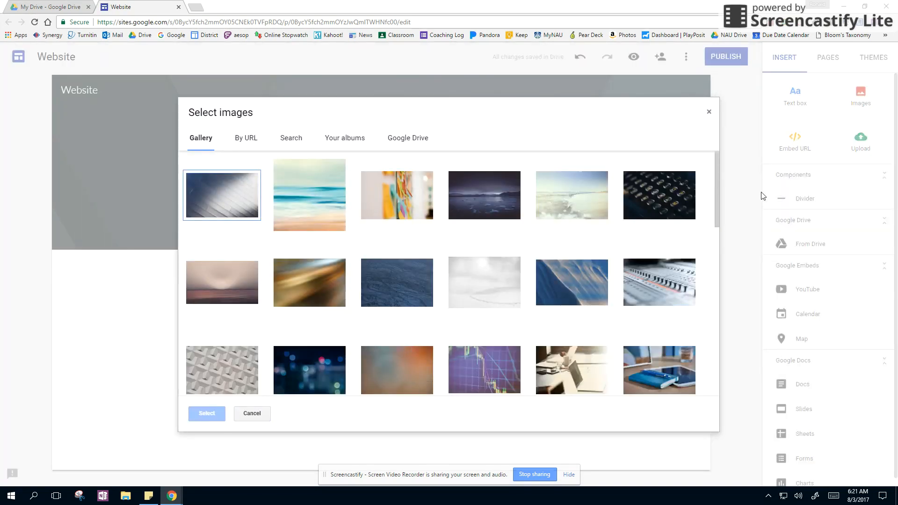
left_click(709, 113)
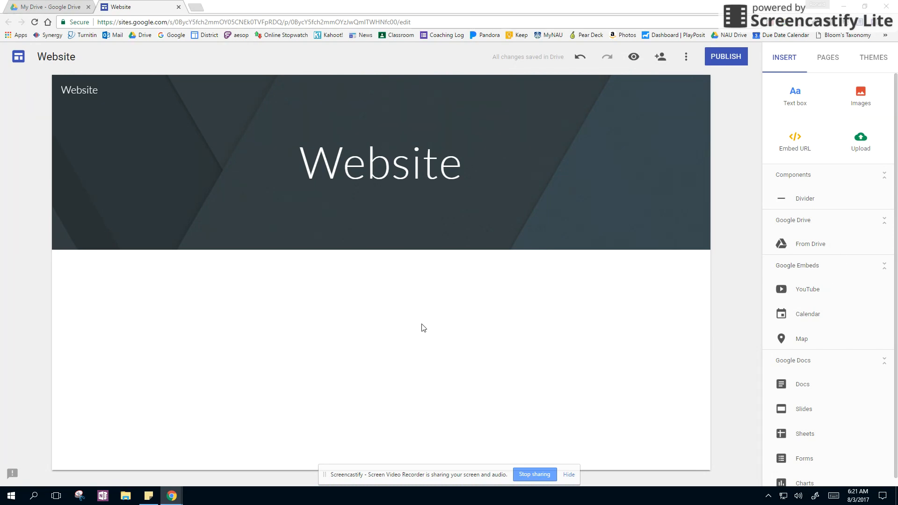
left_click(873, 59)
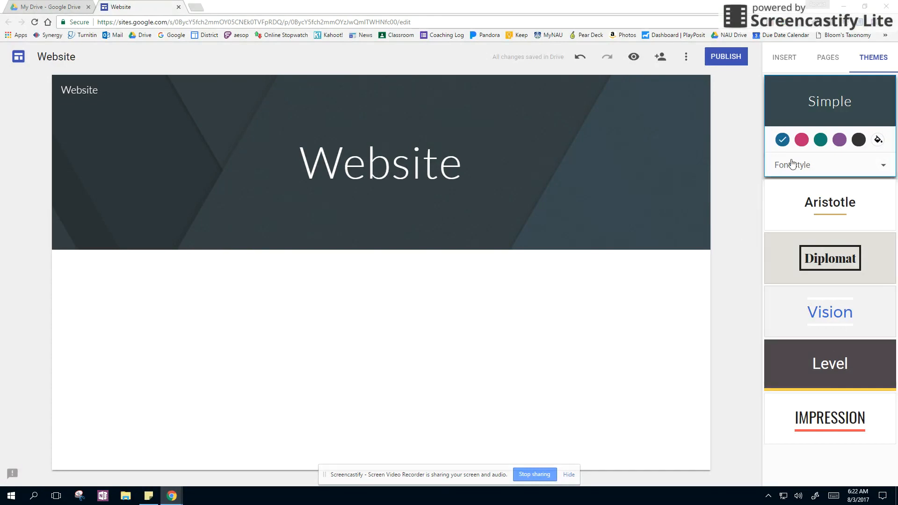
left_click(784, 58)
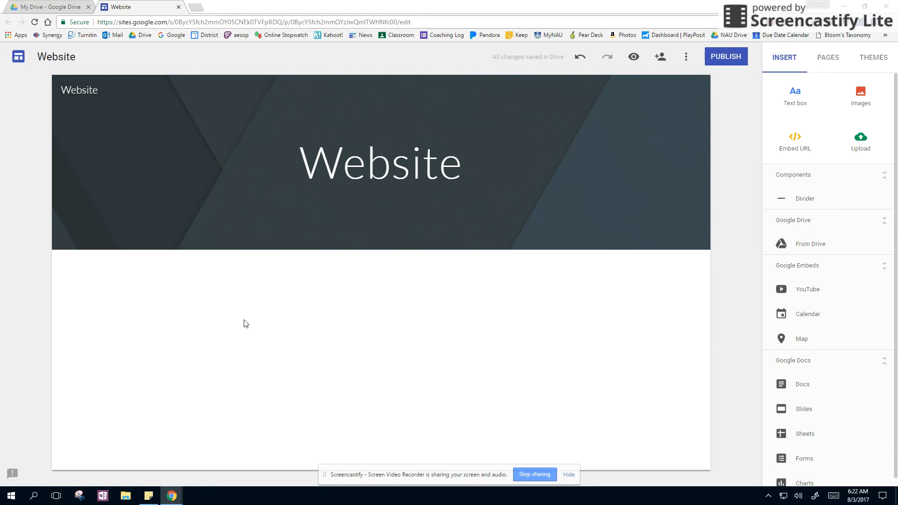
Add a text box below the header reading "My text here" and center its text
double_click(331, 273)
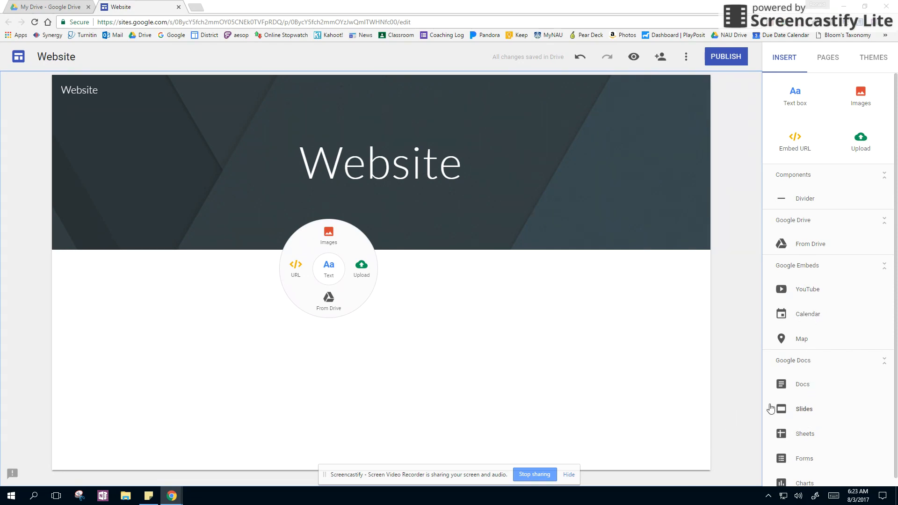
scroll(841, 417, "down", 1)
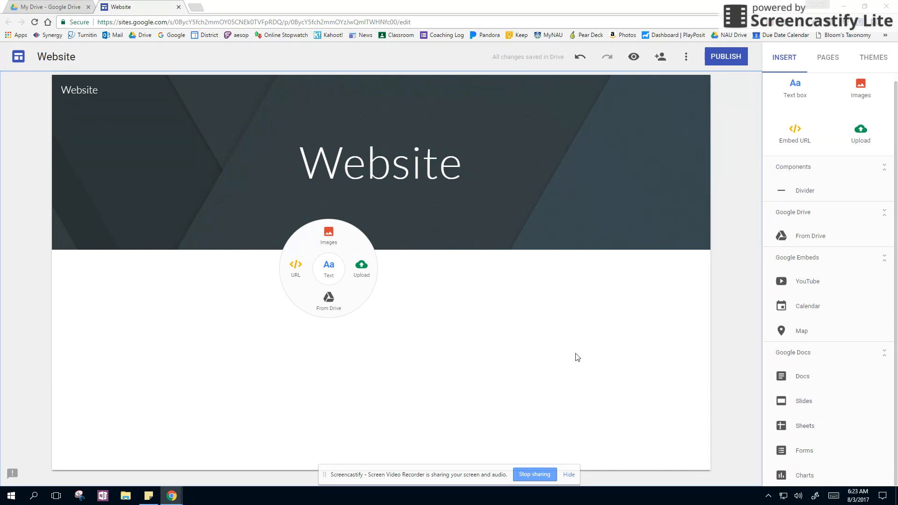
left_click(330, 275)
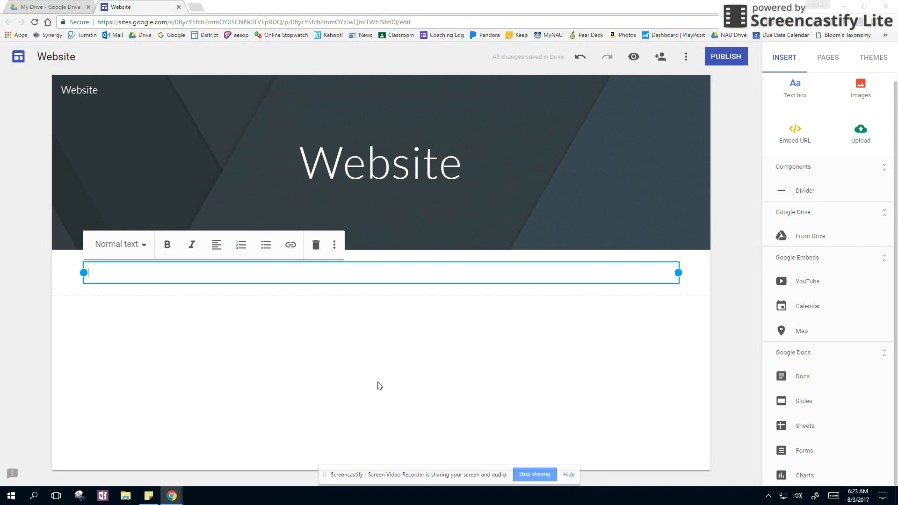
type("My text here")
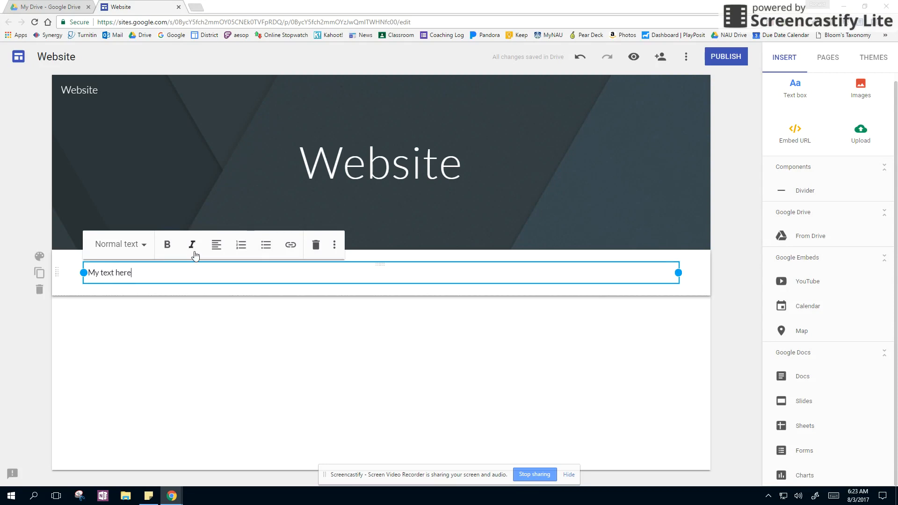
left_click(221, 250)
left_click(217, 295)
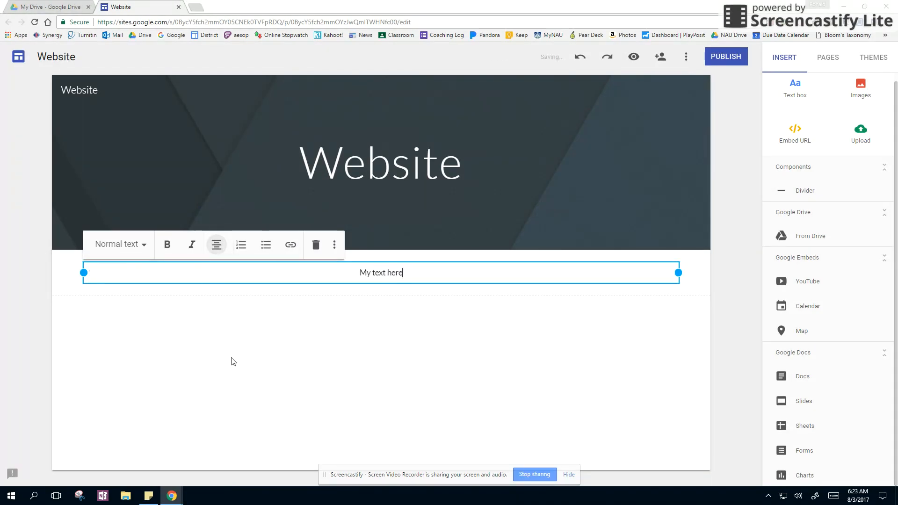
Try the Title, Heading, Subheading and Normal text styles on the "My text here" text box
left_click(140, 245)
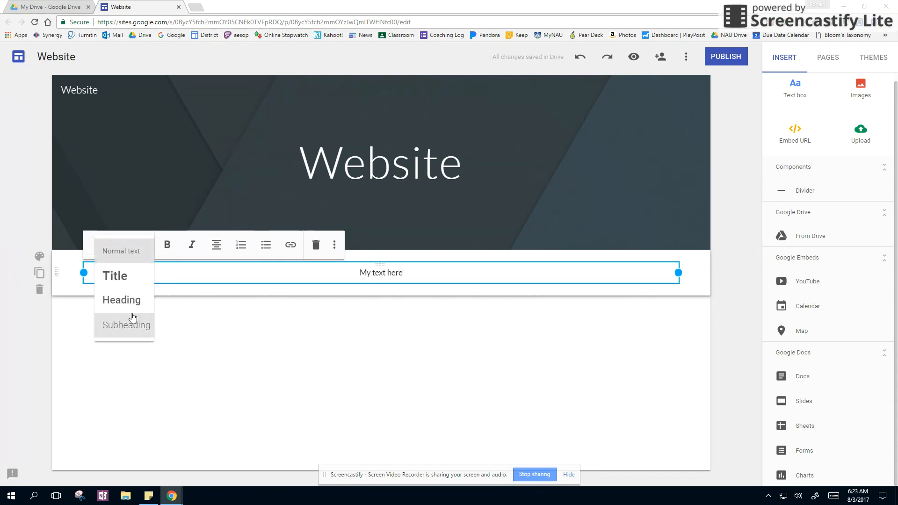
left_click(126, 282)
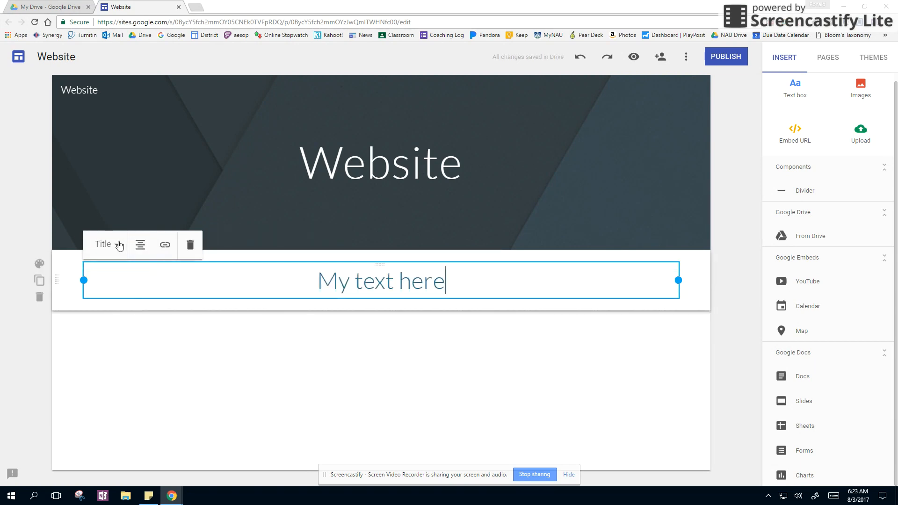
left_click(110, 244)
left_click(114, 301)
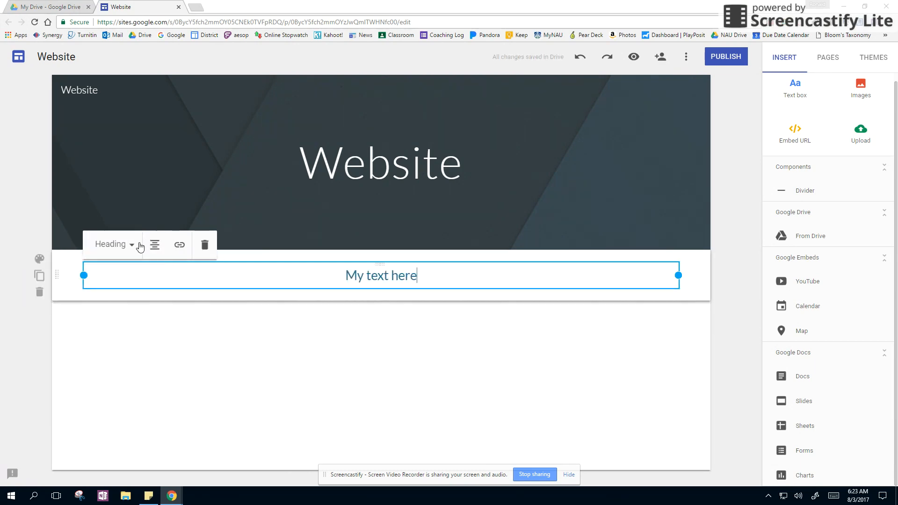
left_click(135, 250)
left_click(125, 320)
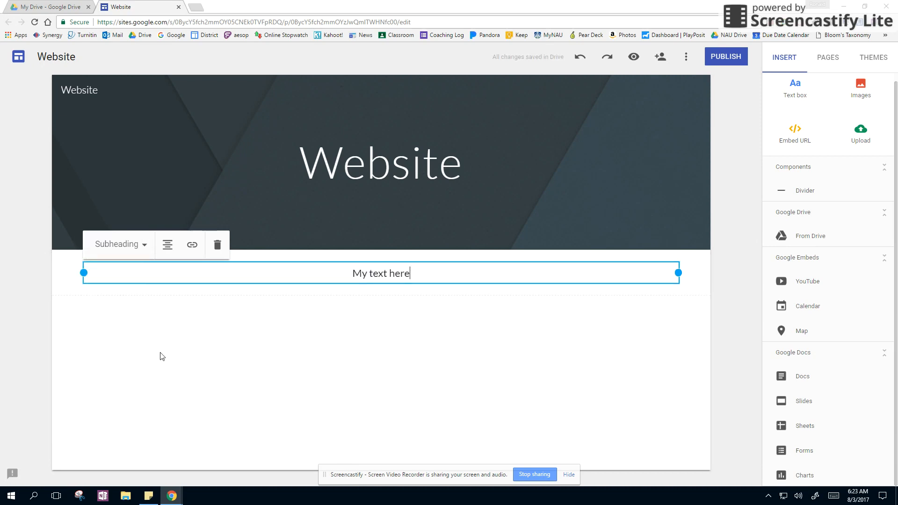
left_click(138, 245)
left_click(132, 250)
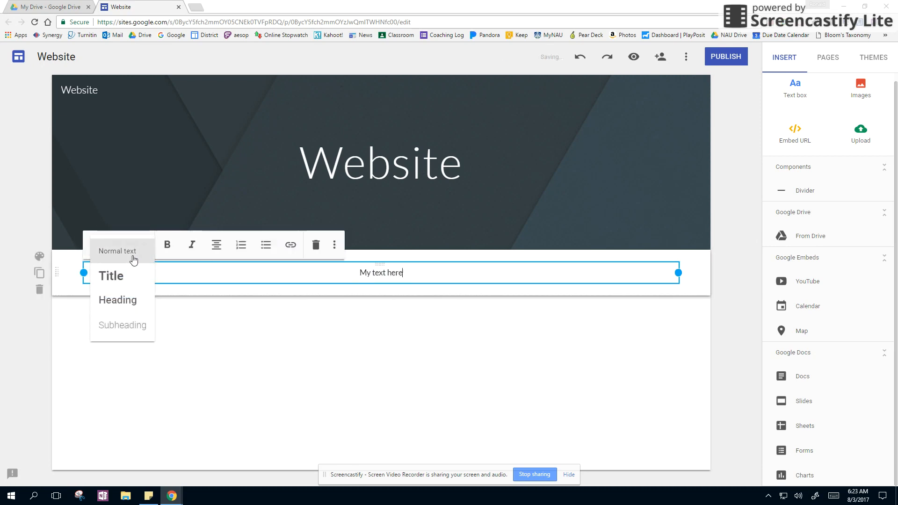
Apply the Title style to "My text here" and narrow its text box to about half its width
left_click(140, 245)
left_click(132, 276)
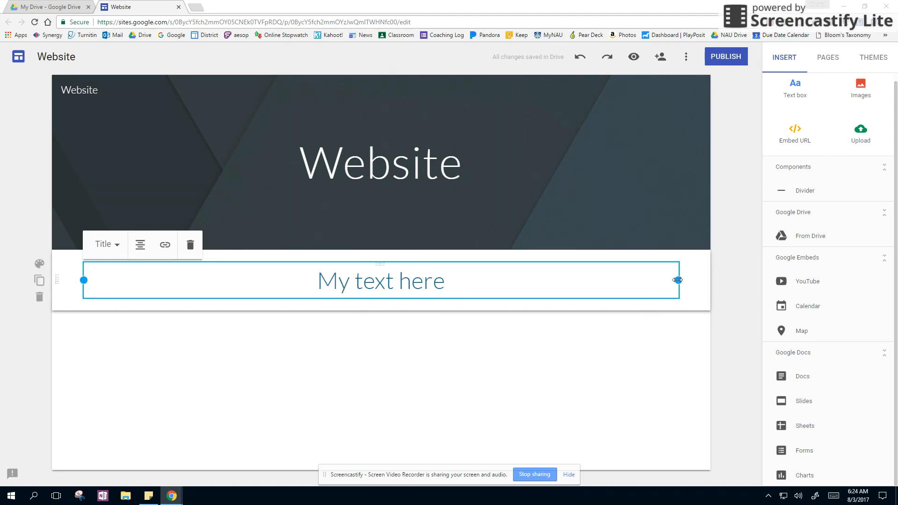
left_click_drag(678, 280, 373, 281)
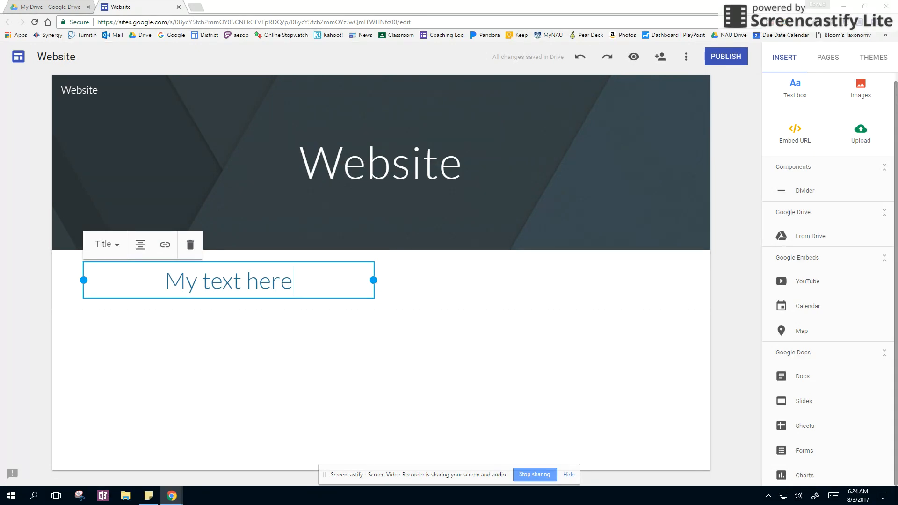
Search Google images for "books" and insert the picture of stacked books with red covers on the page
left_click(864, 91)
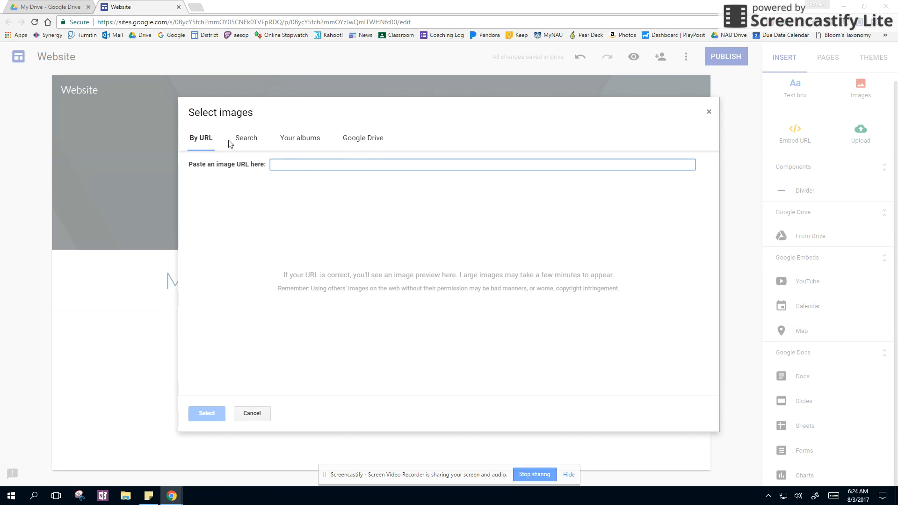
type("books")
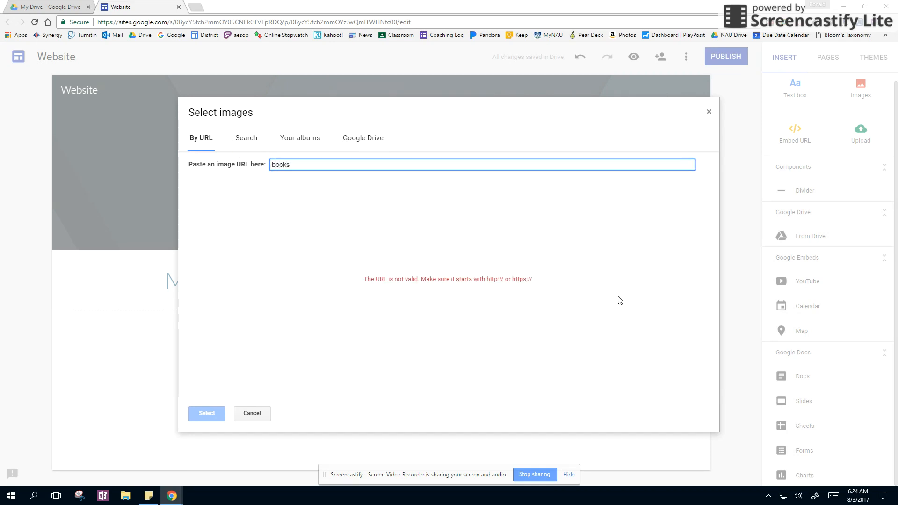
left_click(241, 139)
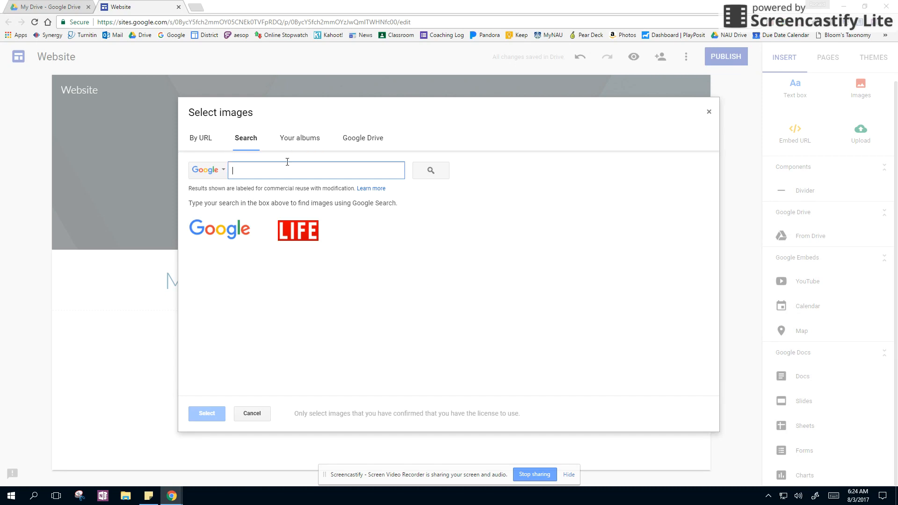
type("books")
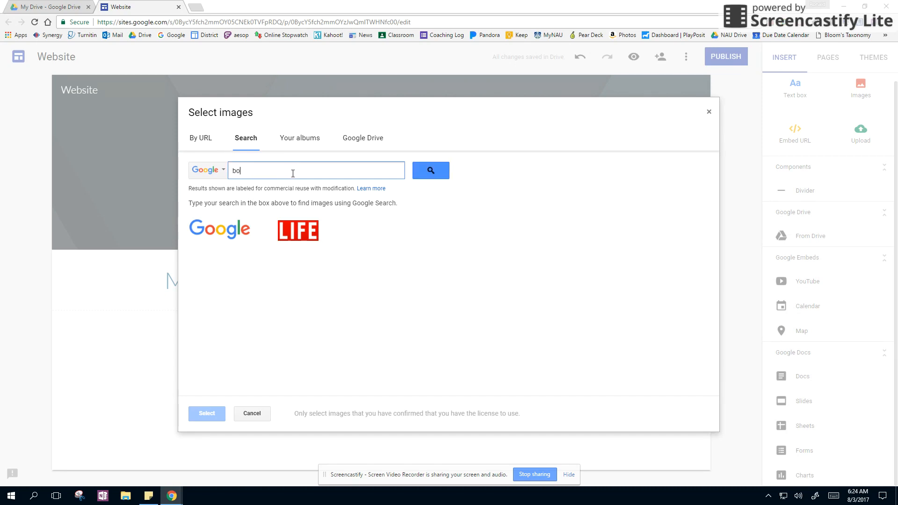
key("Return")
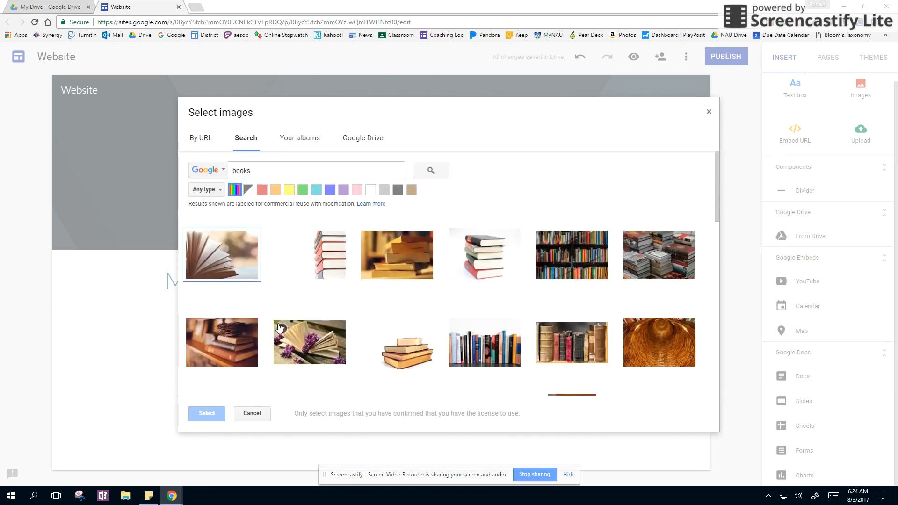
double_click(325, 261)
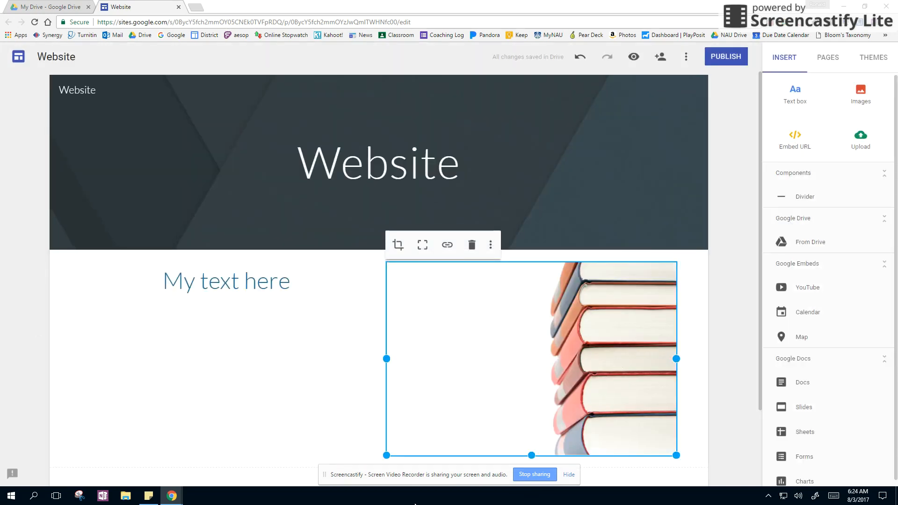
Look at the dialog for embedding web content by URL, then cancel it
left_click(791, 148)
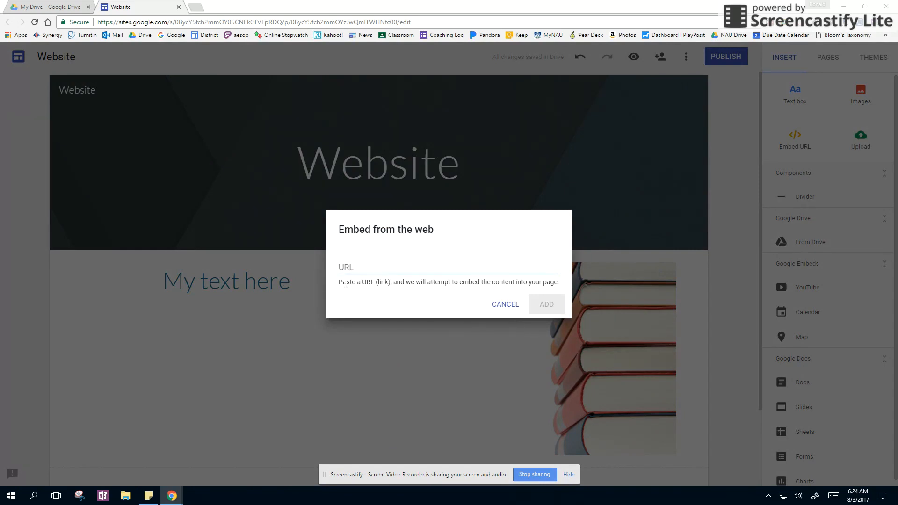
left_click(494, 306)
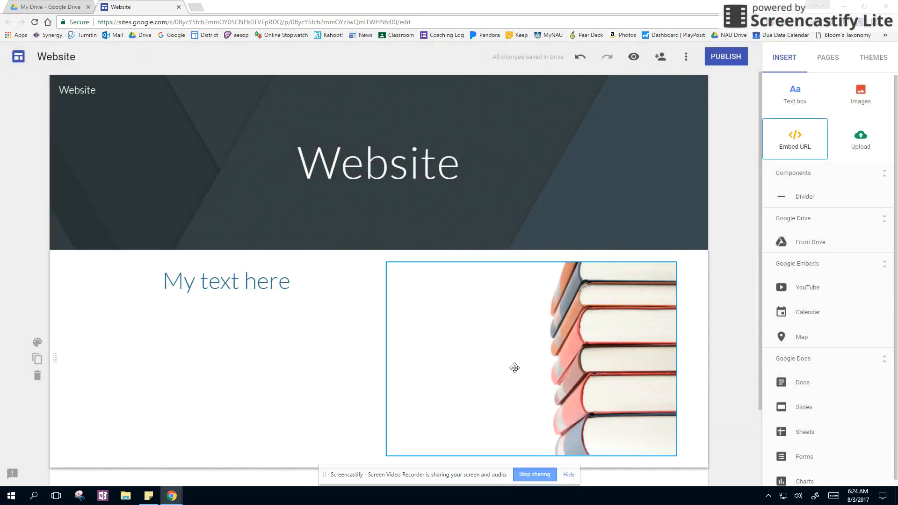
Select the stacked-books picture on the page and shorten it very slightly
left_click(523, 355)
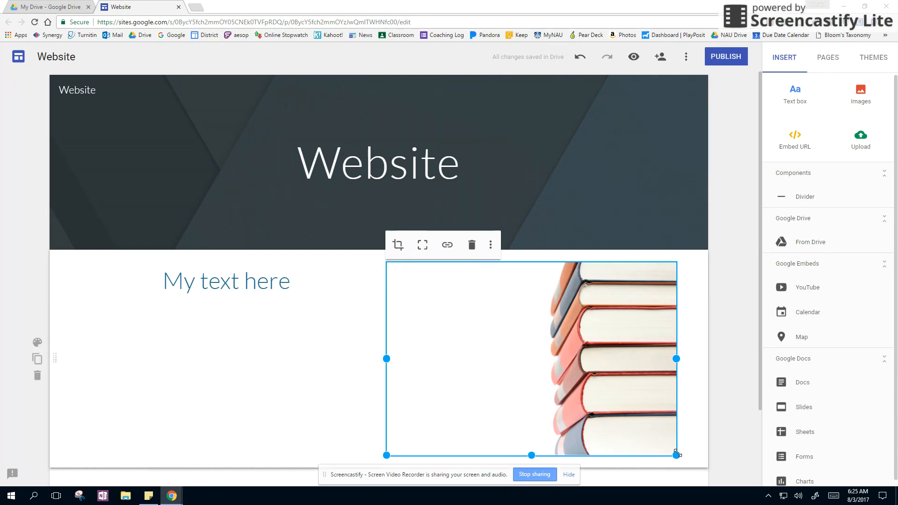
mouse_move(677, 455)
left_mouse_down()
mouse_move(518, 344)
mouse_move(669, 456)
left_mouse_up()
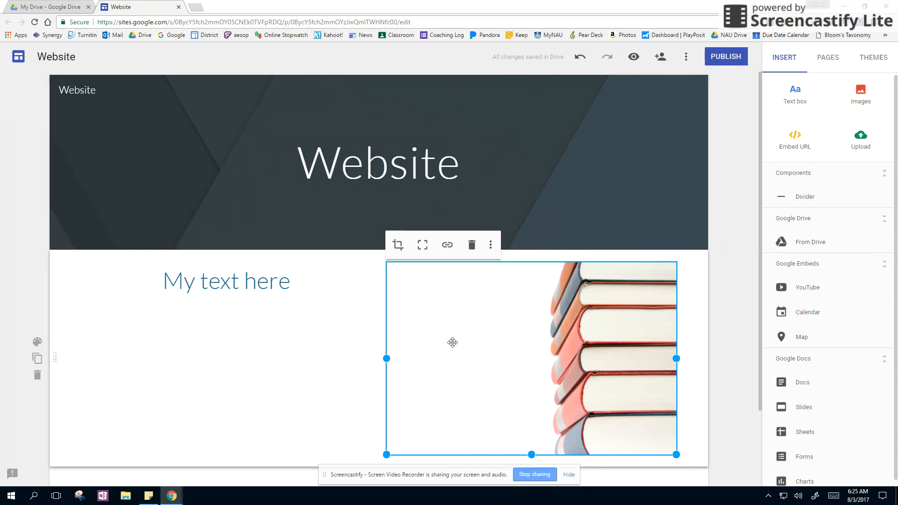
Publish the site at the location "mysite" and allow anyone on the web to visit it
left_click(726, 57)
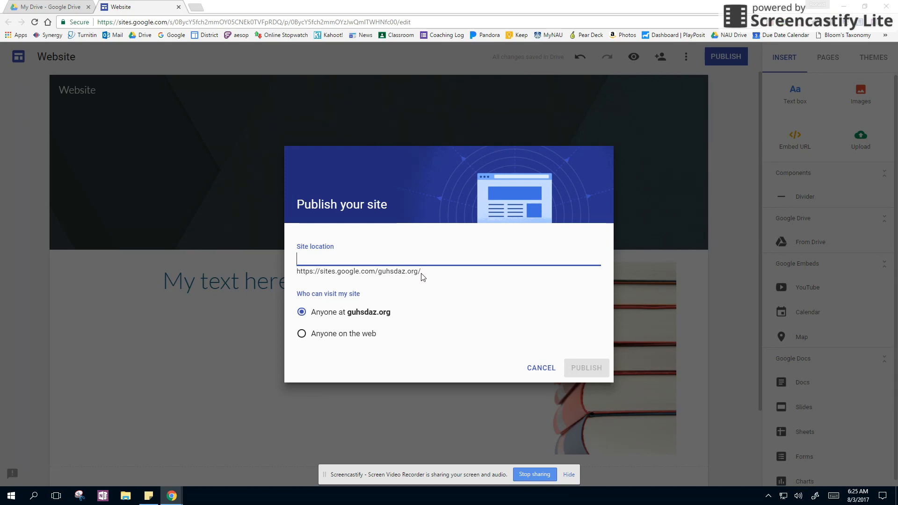
type("mysite")
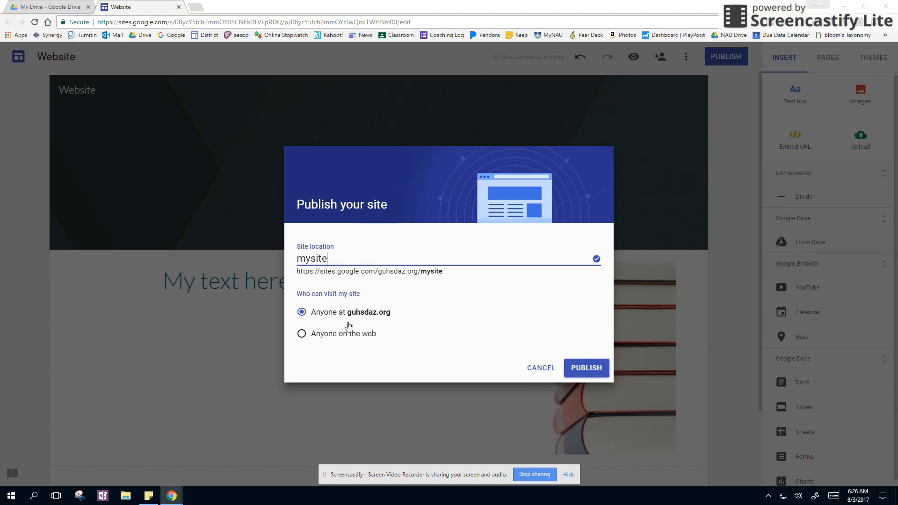
left_click(302, 334)
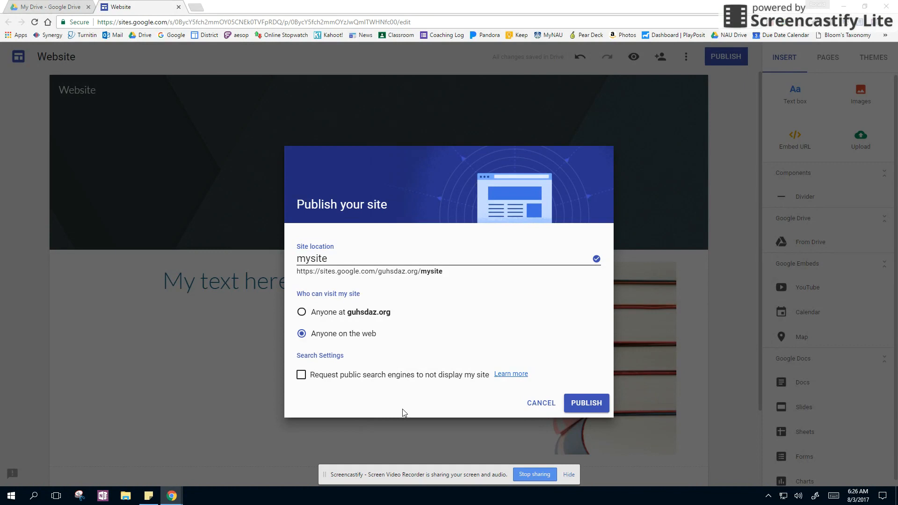
left_click(588, 404)
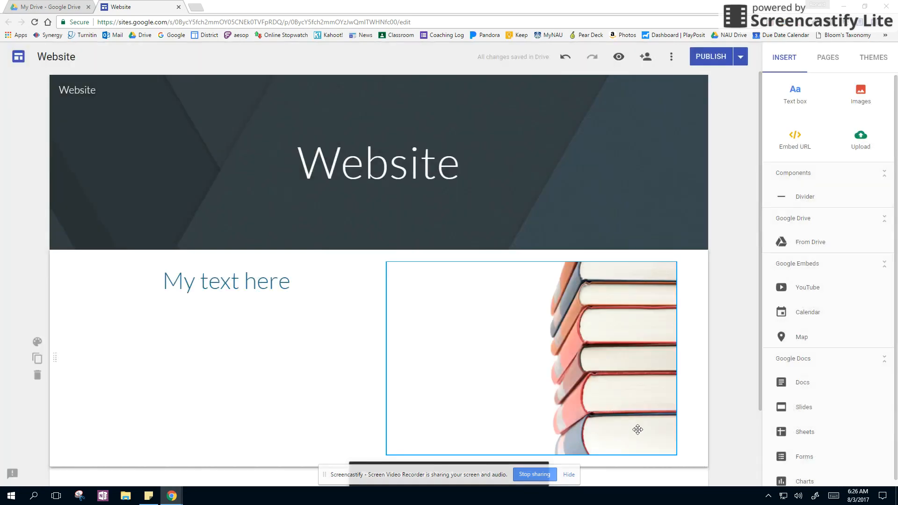
Hide the screen-sharing notice, view the published site and select its full web address
left_click(572, 474)
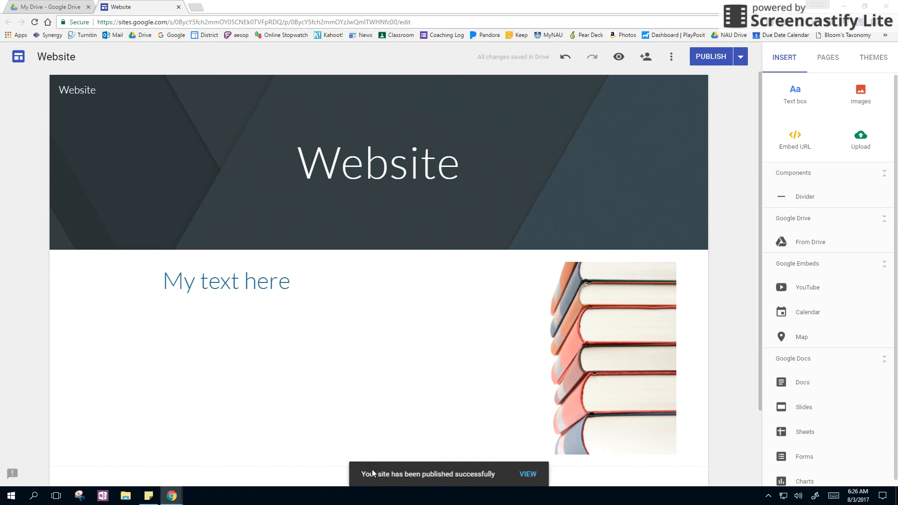
left_click(532, 475)
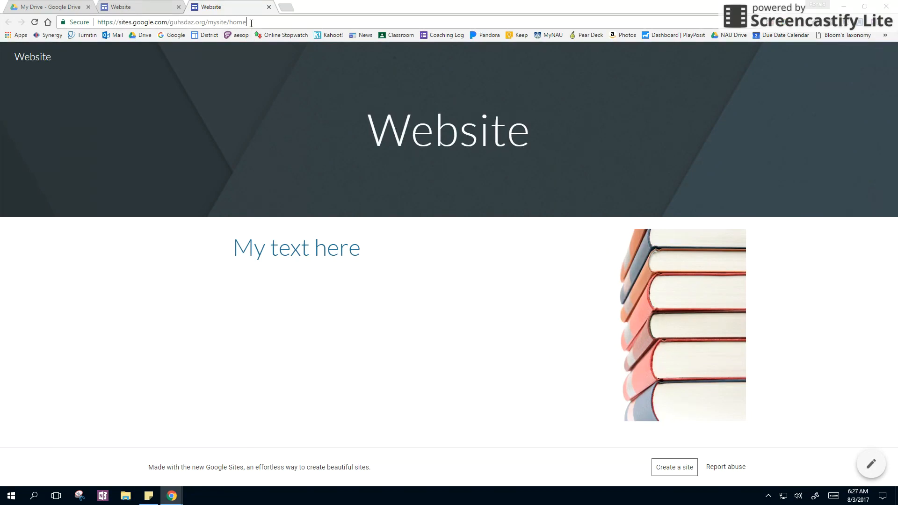
left_click(251, 24)
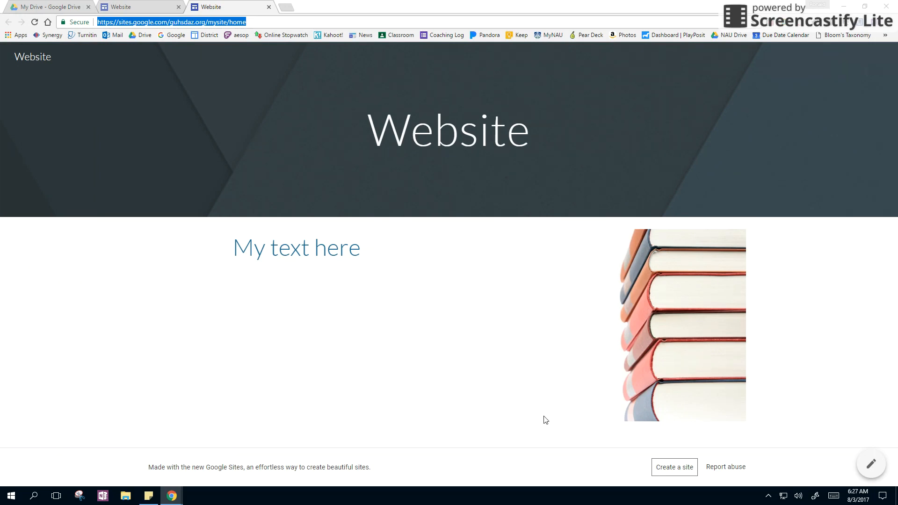
Return to the site editor and add a new page named "Subpage"
left_click(142, 6)
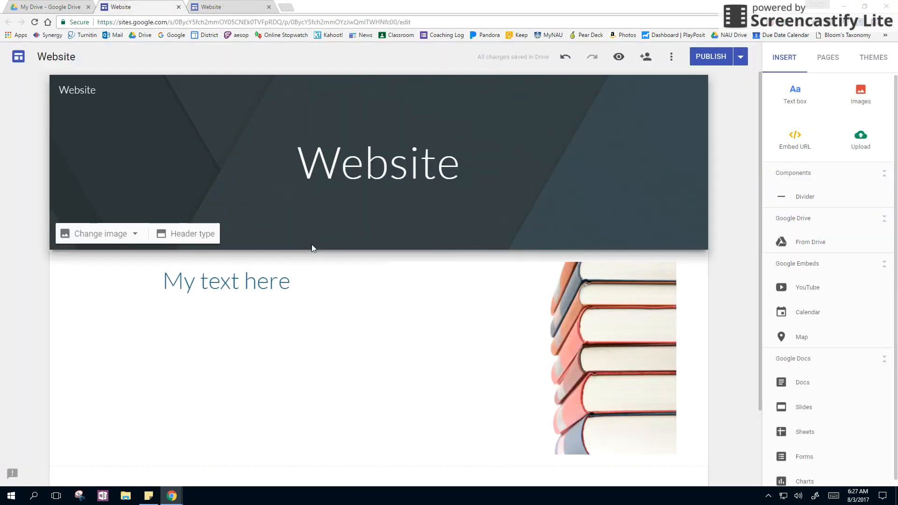
left_click(829, 57)
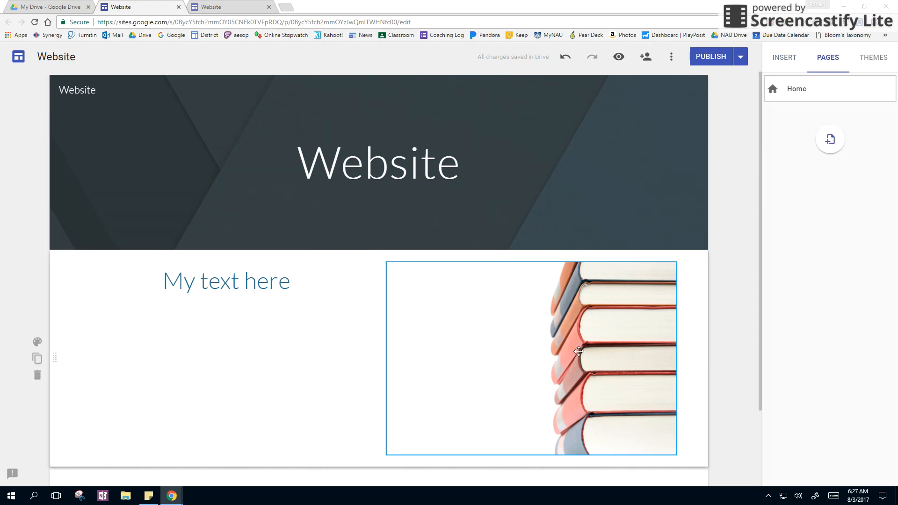
left_click(830, 140)
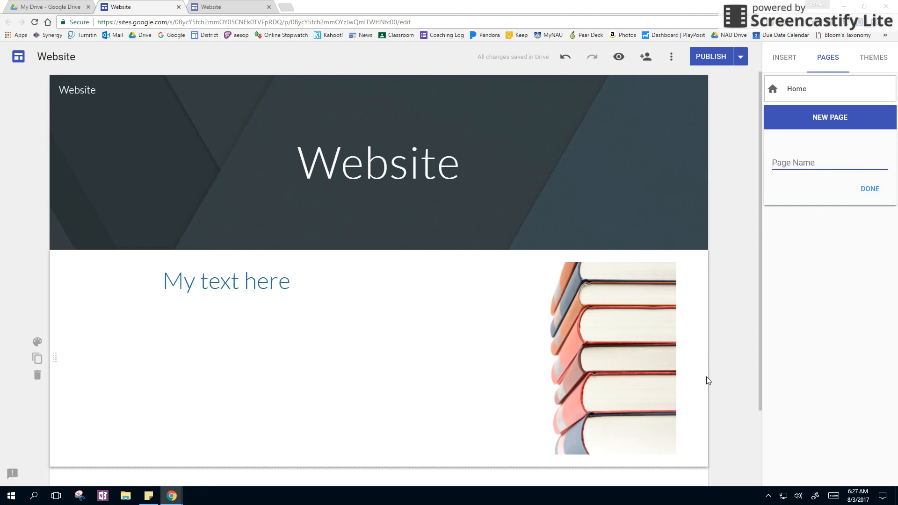
type("Subpage")
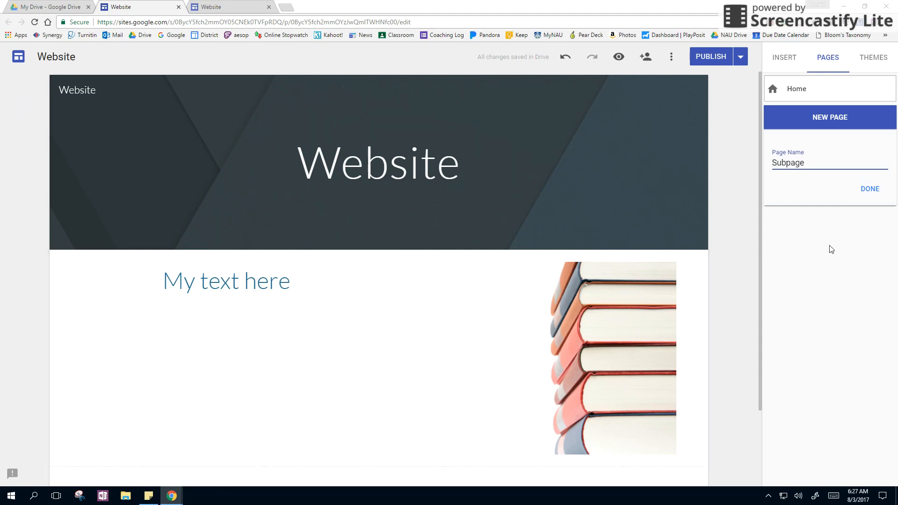
left_click(869, 188)
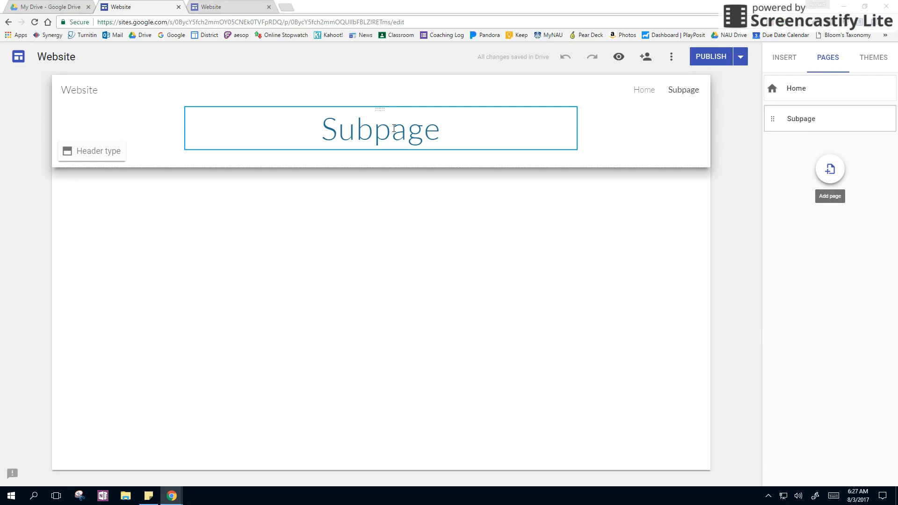
Change the Subpage header type to Banner, and look through the page's available options without choosing any
left_click(96, 158)
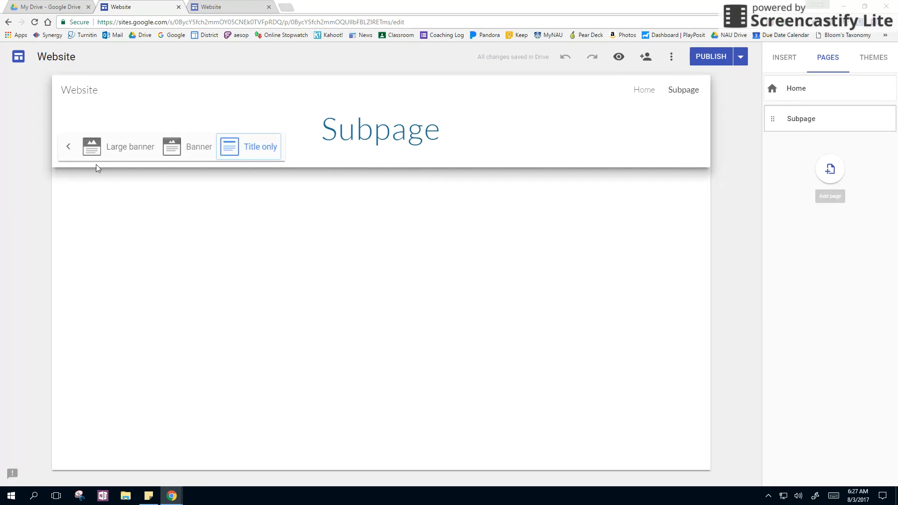
left_click(194, 148)
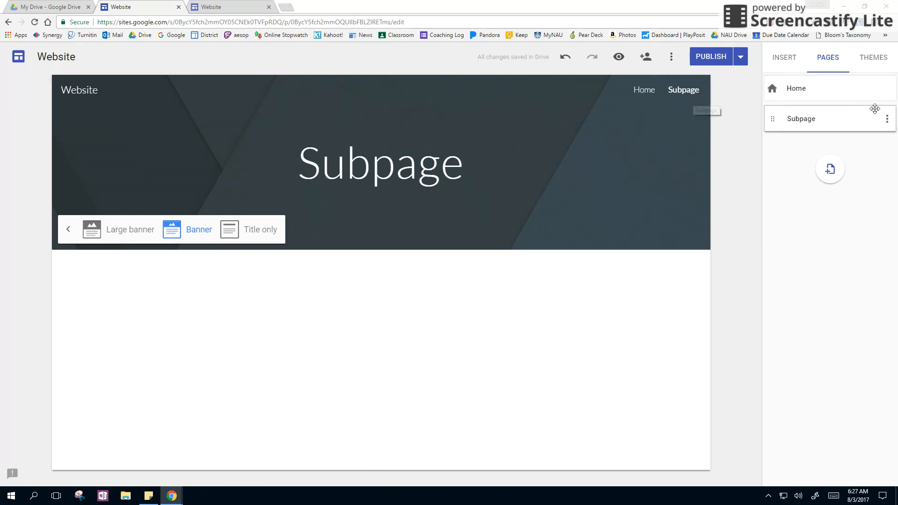
left_click(888, 120)
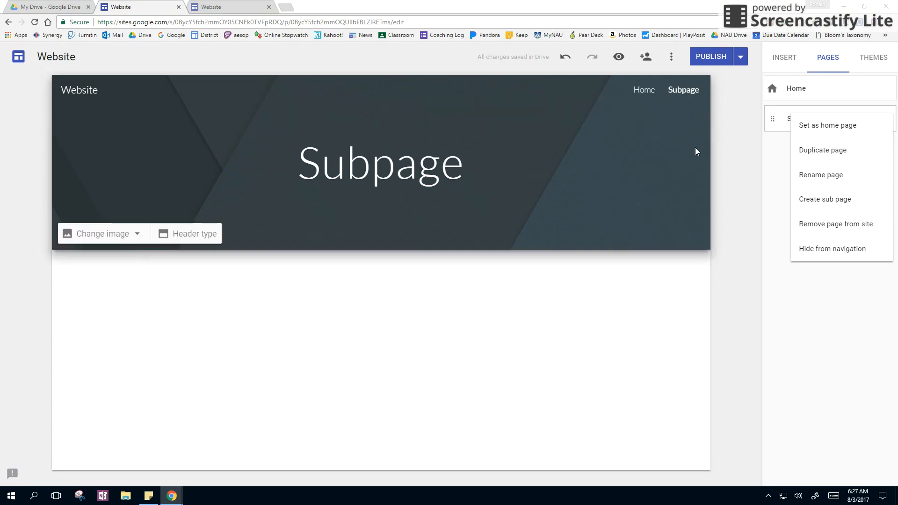
left_click(781, 161)
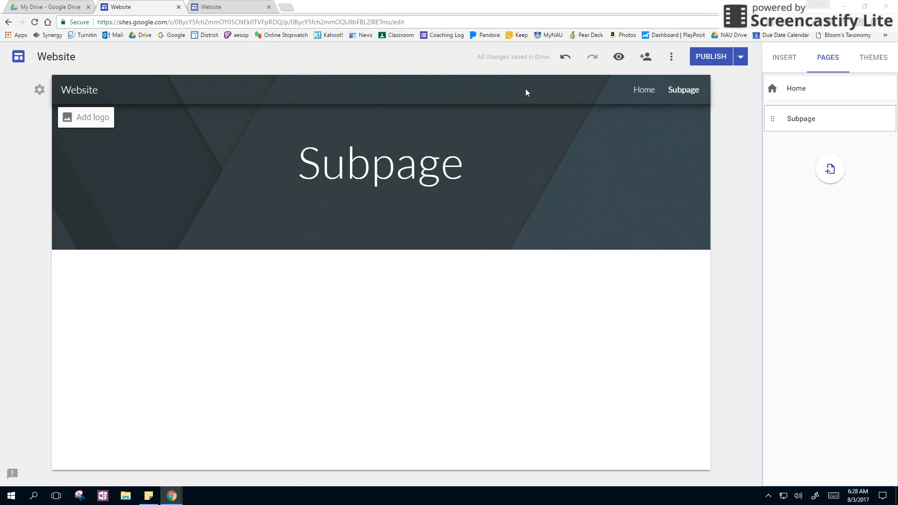
Switch the site's navigation mode to Side navigation and publish the updated site
left_click(39, 92)
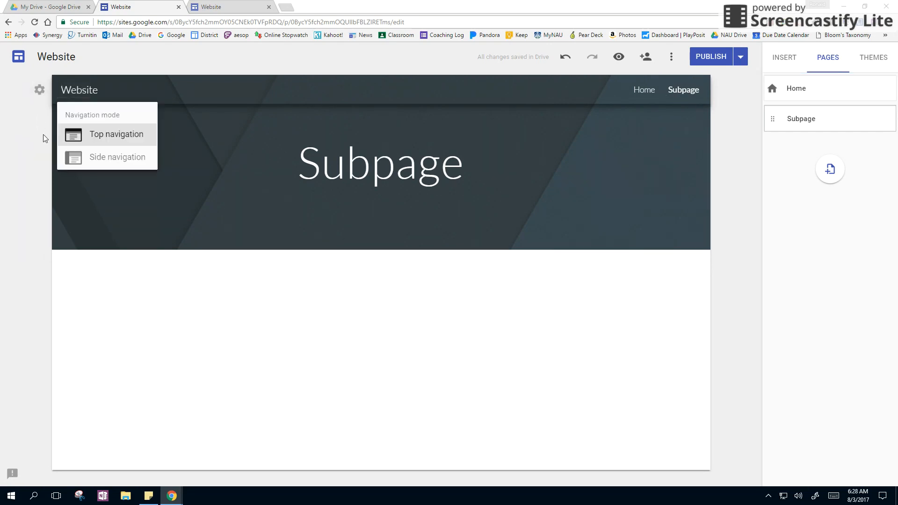
left_click(105, 157)
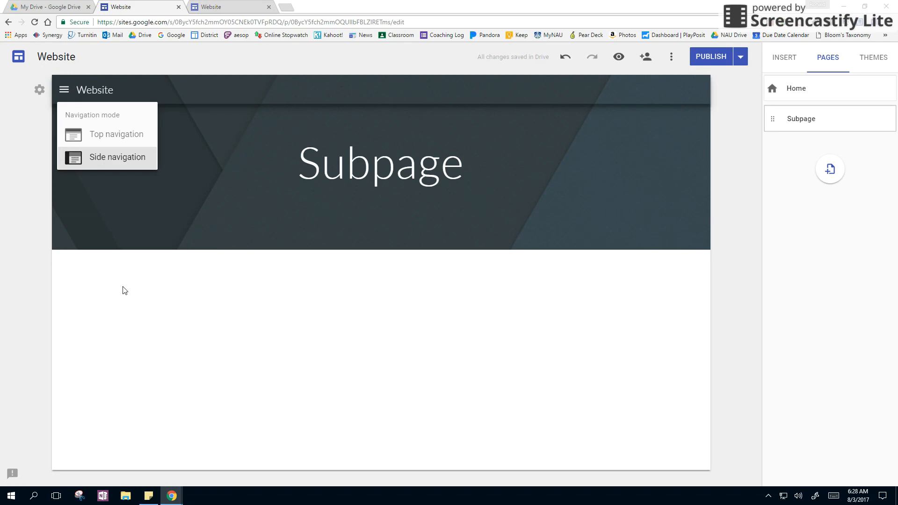
left_click(219, 62)
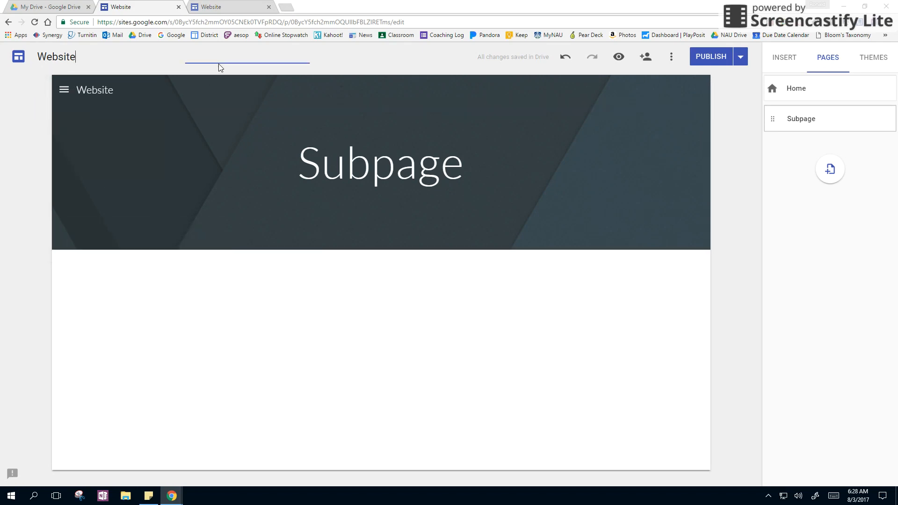
left_click(712, 57)
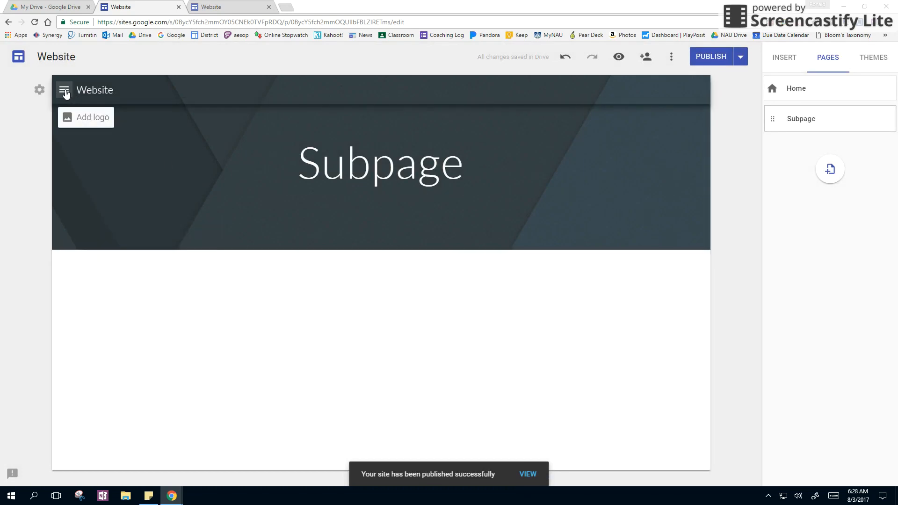
Check the side navigation menu in the editor and on the reloaded published site, then return to the editor and close the menu
left_click(65, 91)
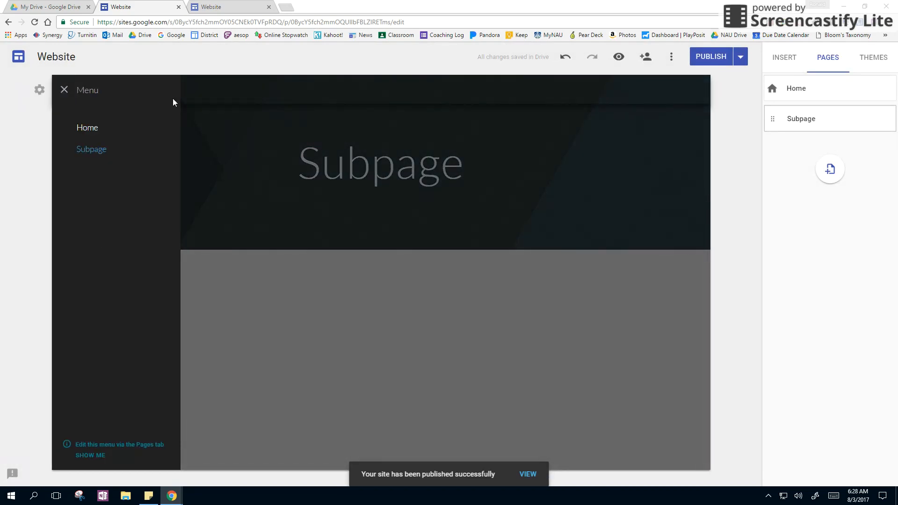
left_click(206, 7)
left_click(34, 22)
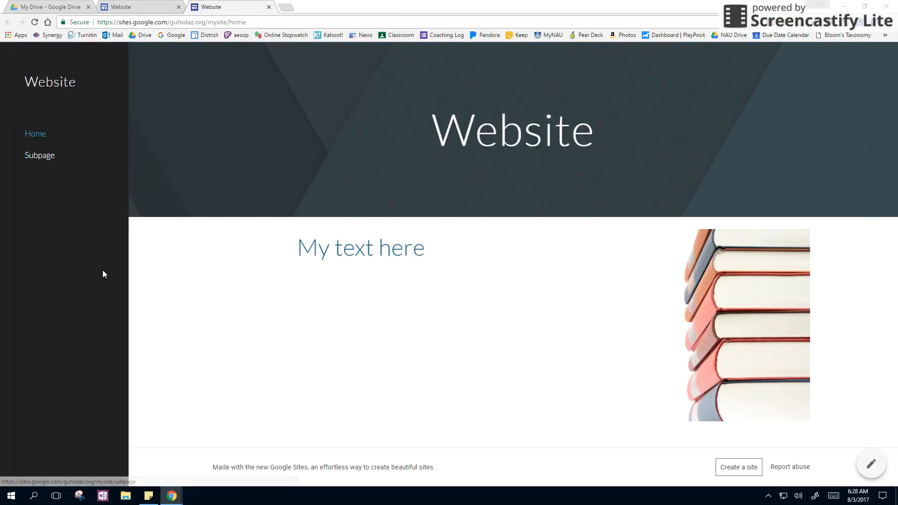
left_click(142, 7)
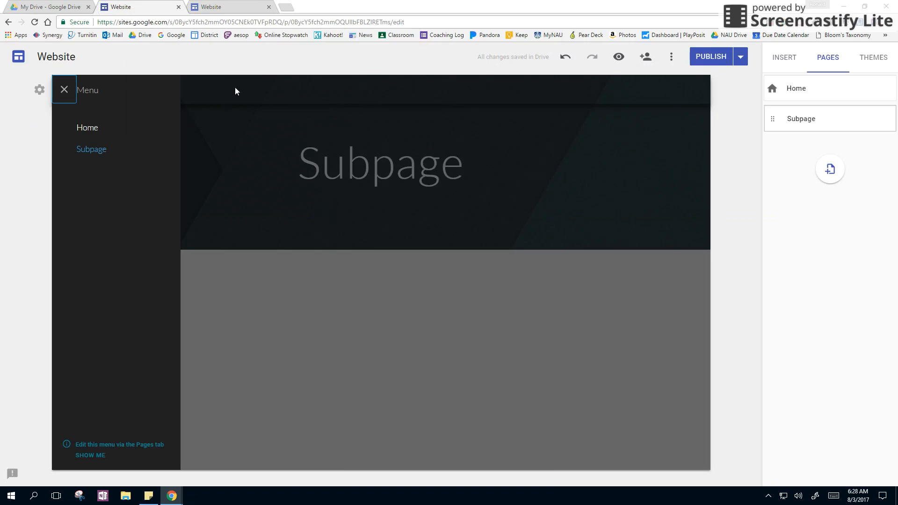
left_click(274, 81)
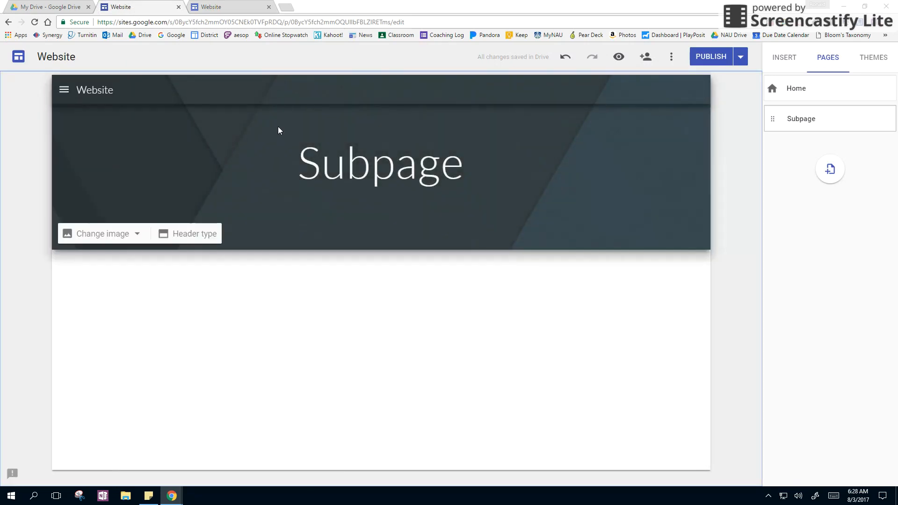